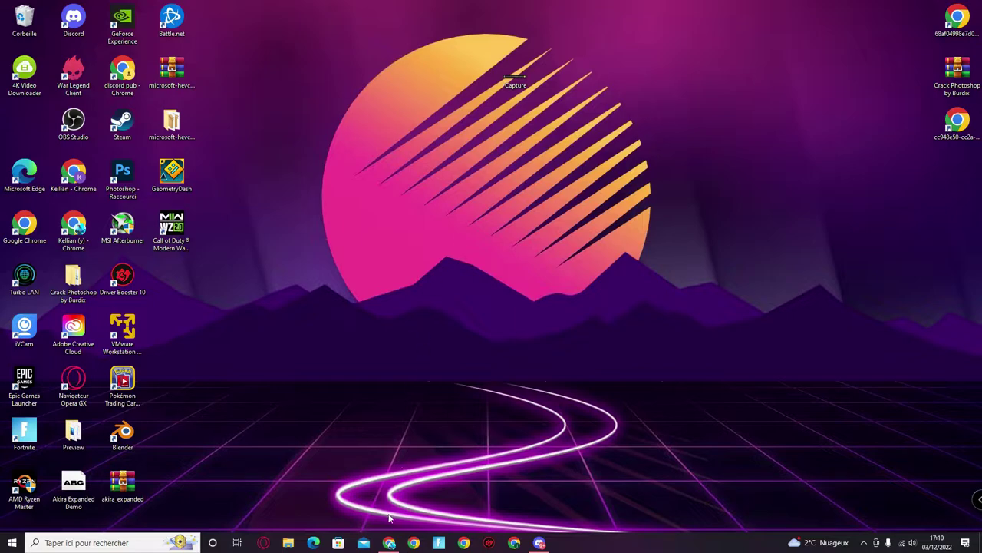
Switch to Chrome and download NohBoard-ReWrite-v1.3.0.zip from the latest NohBoard release on GitHub.
{"action": "left_click", "coordinate": [390, 543]}
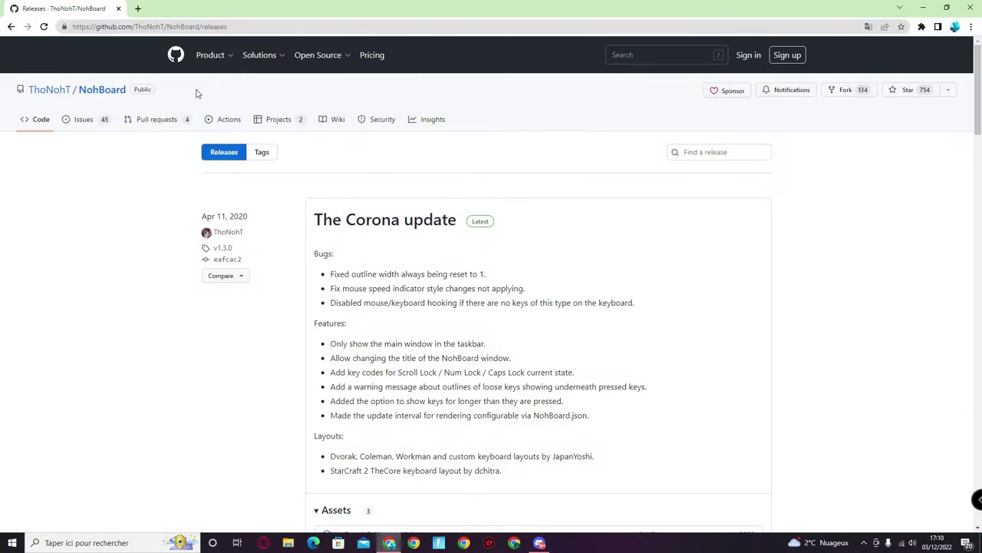
{"action": "scroll", "coordinate": [631, 240], "scroll_direction": "down", "scroll_amount": 3}
{"action": "scroll", "coordinate": [538, 200], "scroll_direction": "up", "scroll_amount": 2}
{"action": "scroll", "coordinate": [506, 190], "scroll_direction": "down", "scroll_amount": 3}
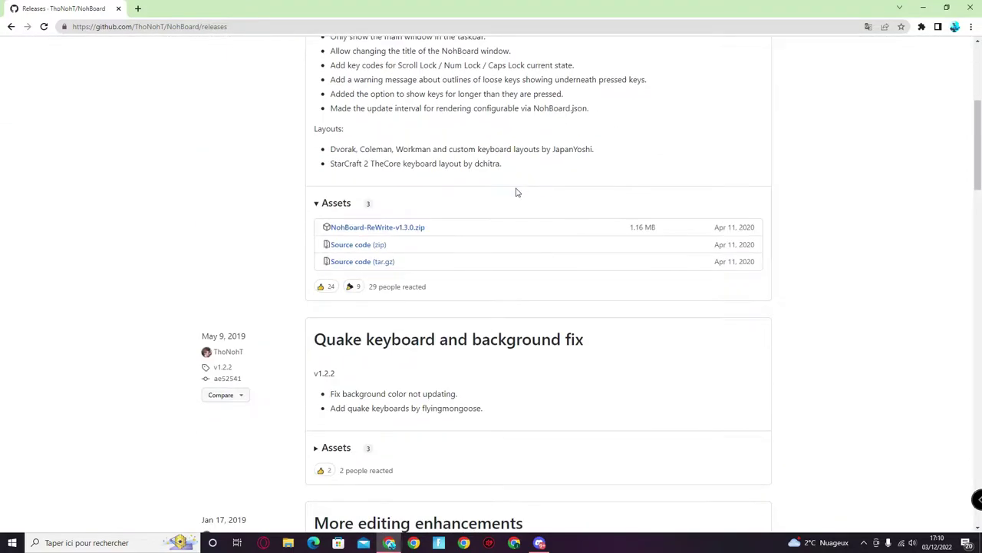
{"action": "left_click", "coordinate": [415, 229]}
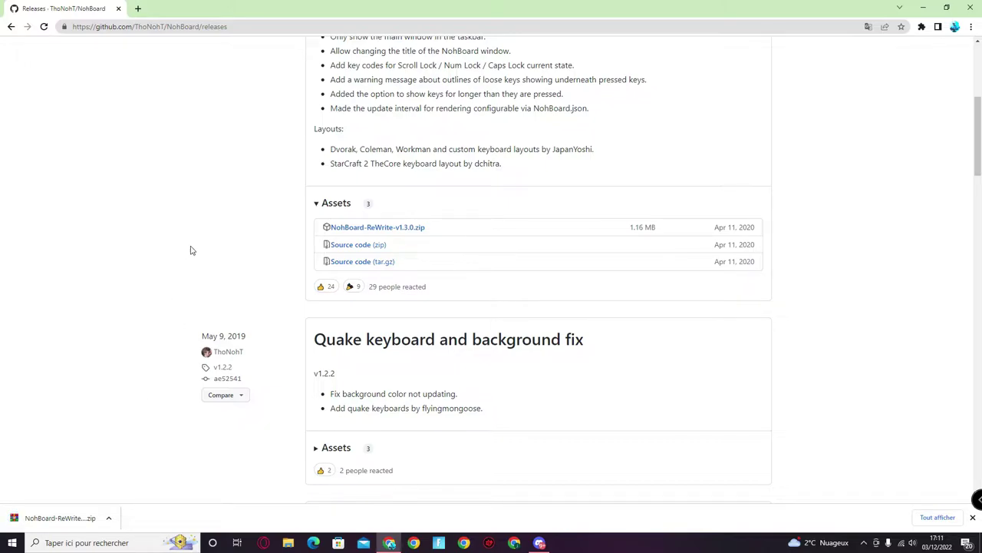
Launch NohBoard.exe from the downloaded archive and move its window to the middle of a cleared desktop.
{"action": "left_click", "coordinate": [75, 518]}
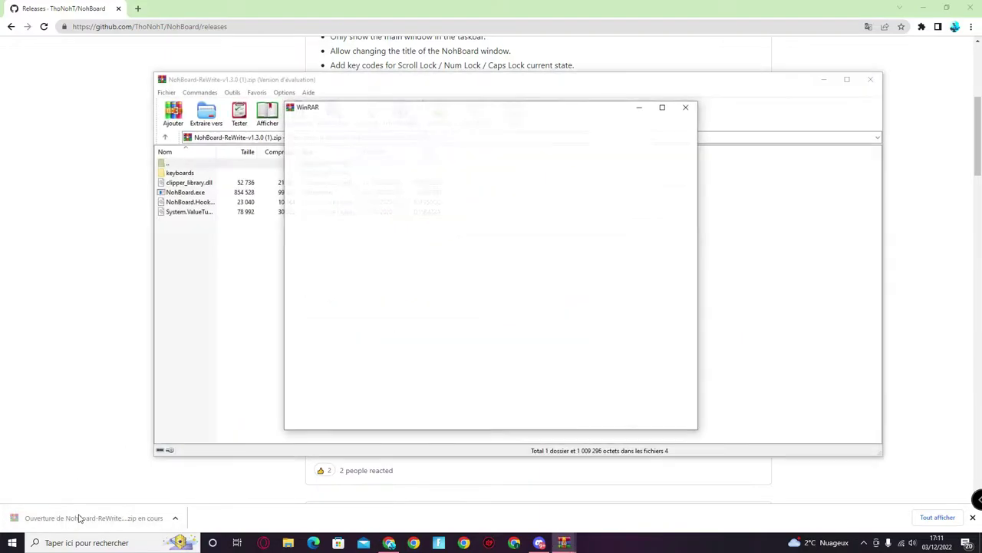
{"action": "left_click", "coordinate": [687, 109]}
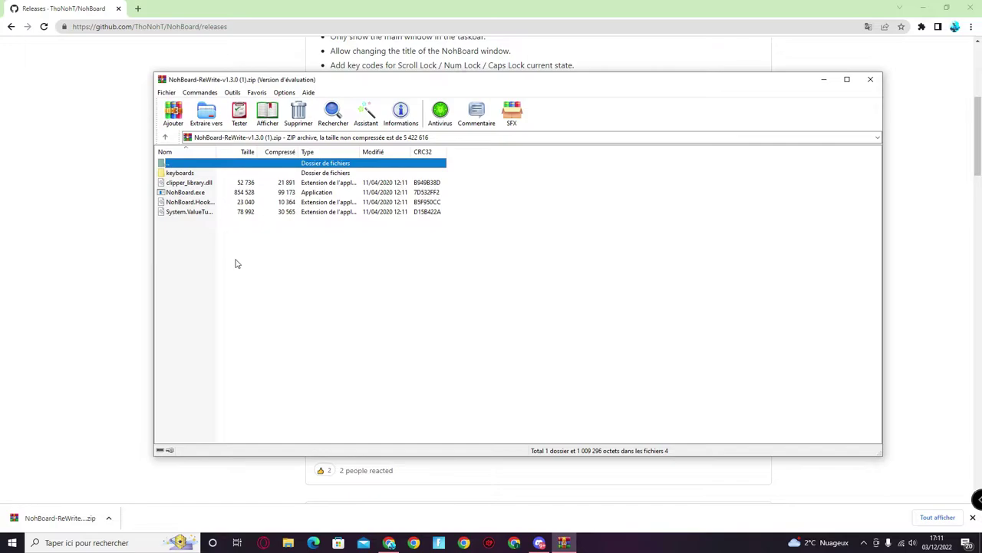
{"action": "double_click", "coordinate": [188, 192]}
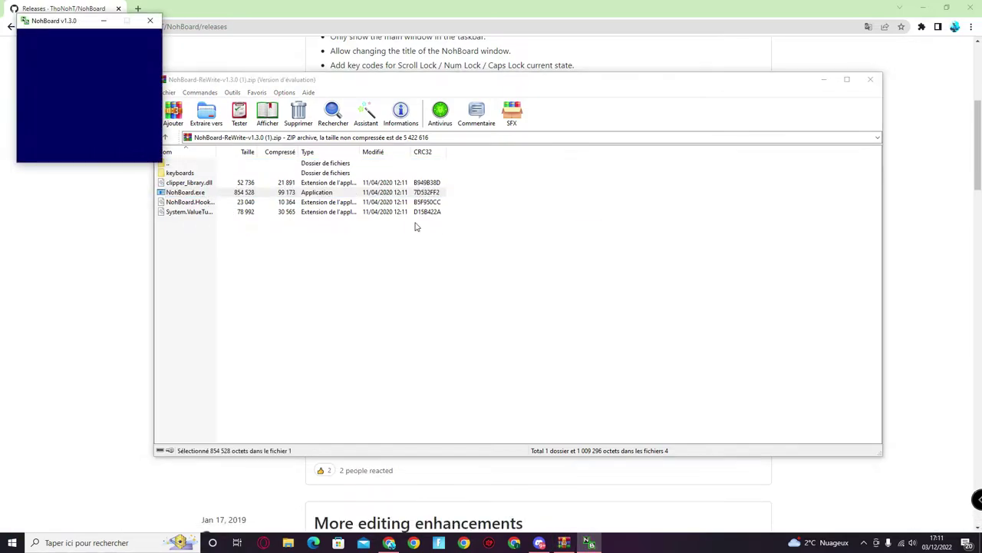
{"action": "left_click", "coordinate": [824, 79]}
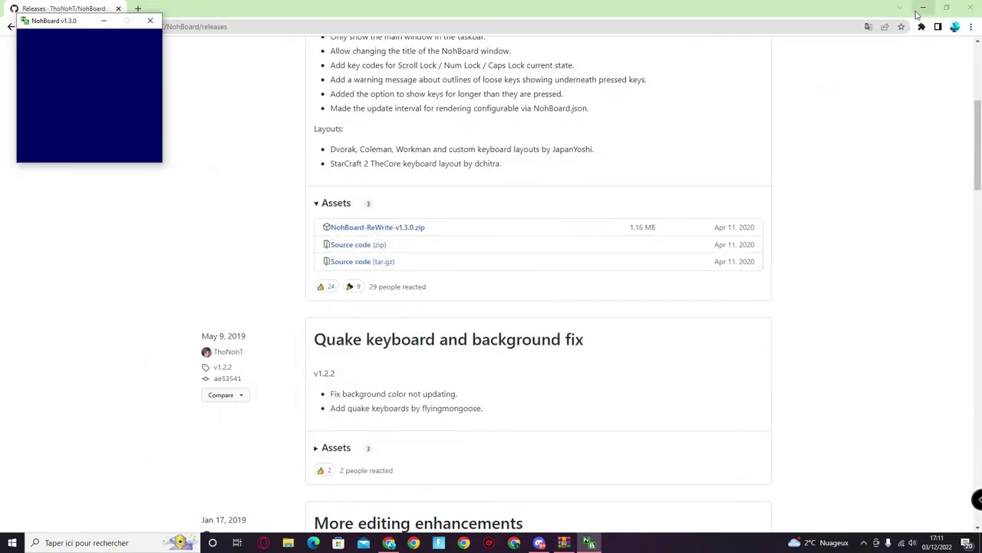
{"action": "left_click", "coordinate": [924, 7]}
{"action": "left_click_drag", "start_coordinate": [106, 38], "coordinate": [461, 122]}
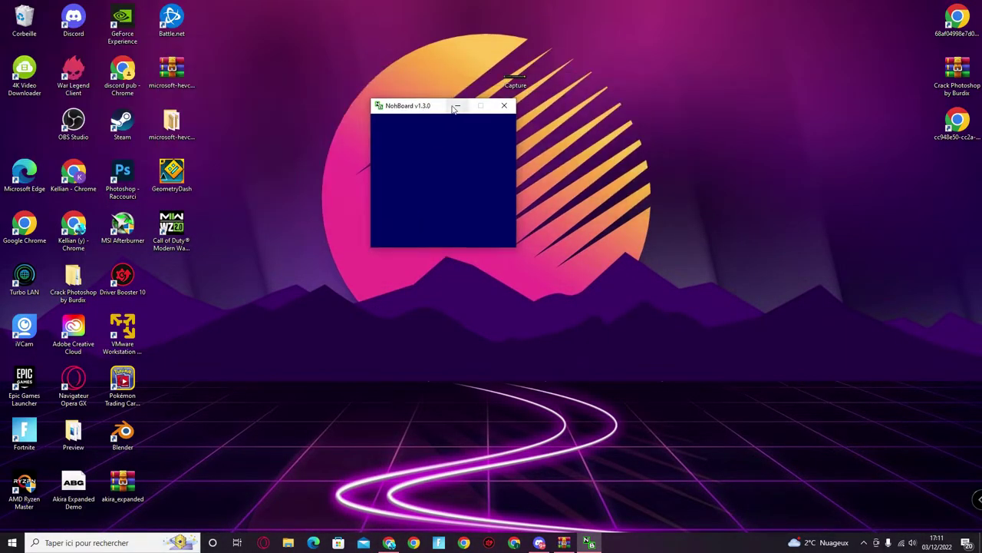
Load a keyboard from the joao7yt category in NohBoard.
{"action": "right_click", "coordinate": [460, 148]}
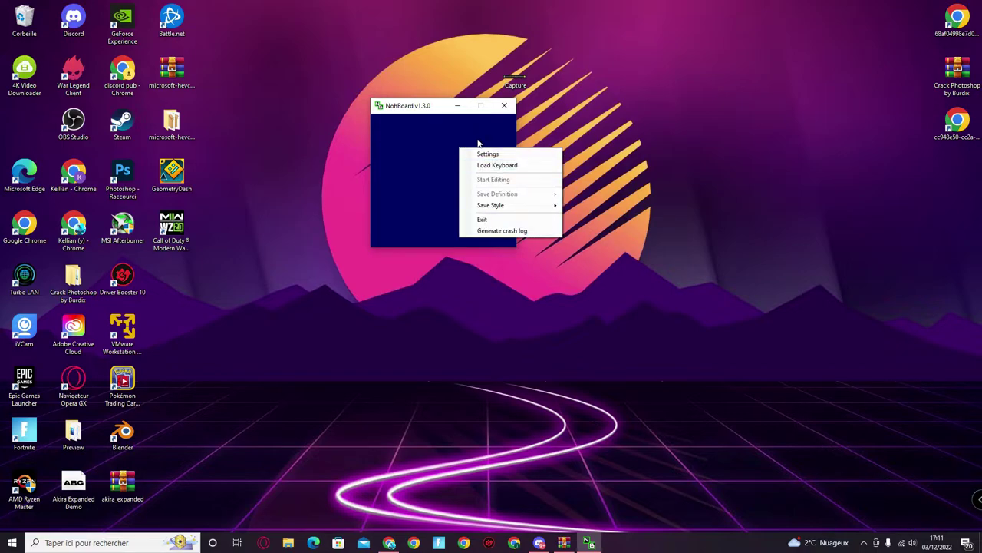
{"action": "left_click", "coordinate": [488, 166]}
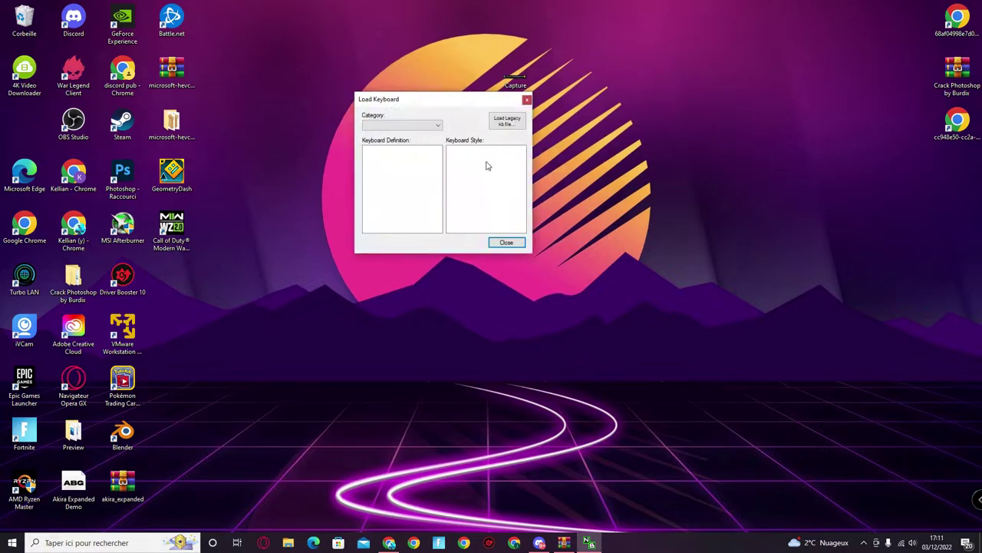
{"action": "left_click_drag", "start_coordinate": [451, 103], "coordinate": [516, 201]}
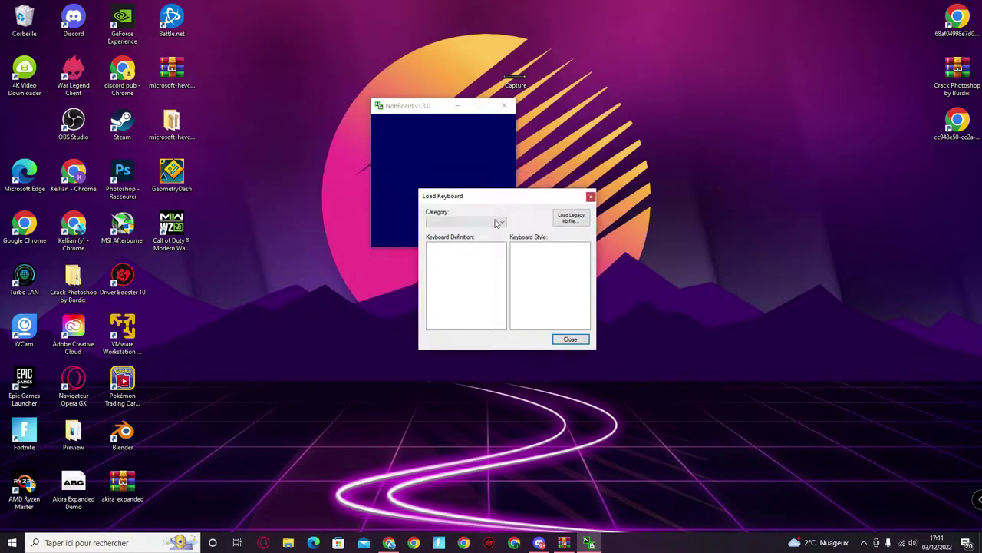
{"action": "left_click", "coordinate": [488, 223]}
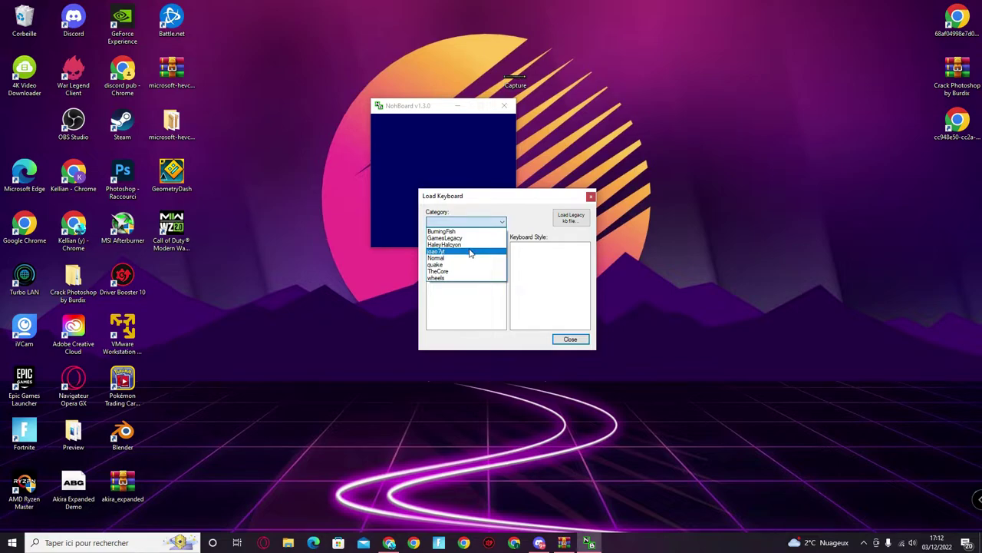
{"action": "left_click", "coordinate": [471, 252]}
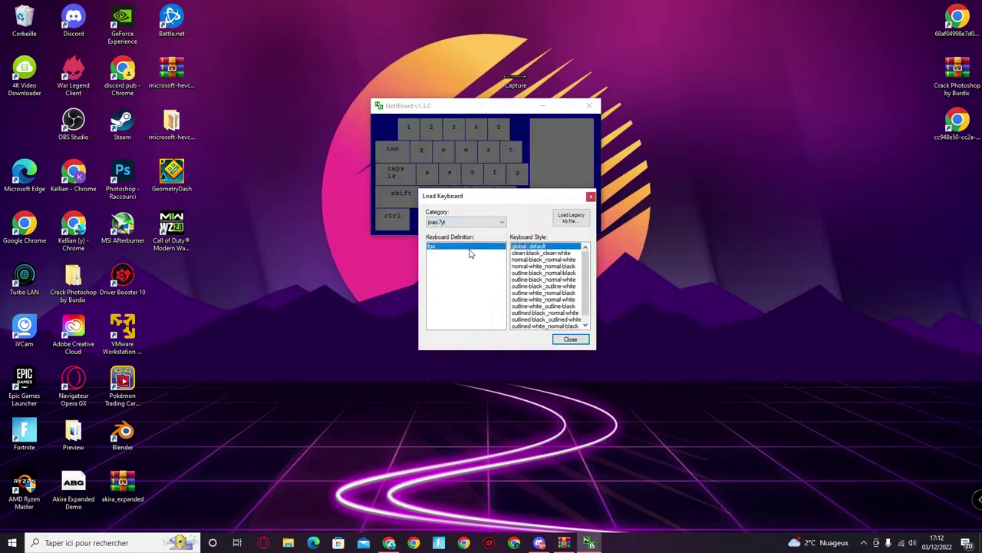
Compare the available keyboard styles, apply outlined-black_normal-white, and close the Load Keyboard dialog.
{"action": "left_click_drag", "start_coordinate": [499, 199], "coordinate": [497, 261]}
{"action": "left_click", "coordinate": [502, 254]}
{"action": "left_click", "coordinate": [524, 327]}
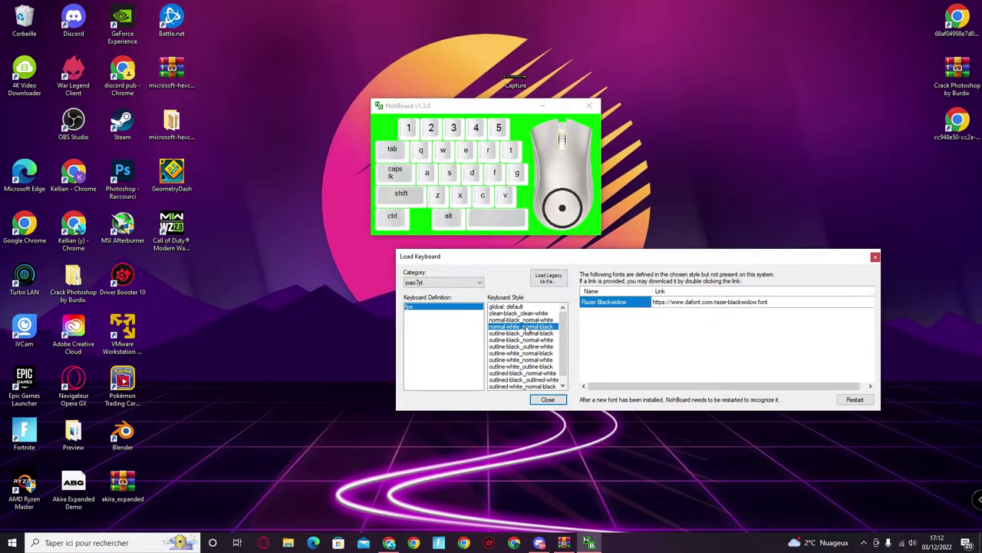
{"action": "left_click", "coordinate": [522, 340]}
{"action": "left_click", "coordinate": [522, 347]}
{"action": "scroll", "coordinate": [522, 346], "scroll_direction": "down", "scroll_amount": 1}
{"action": "left_click", "coordinate": [520, 347]}
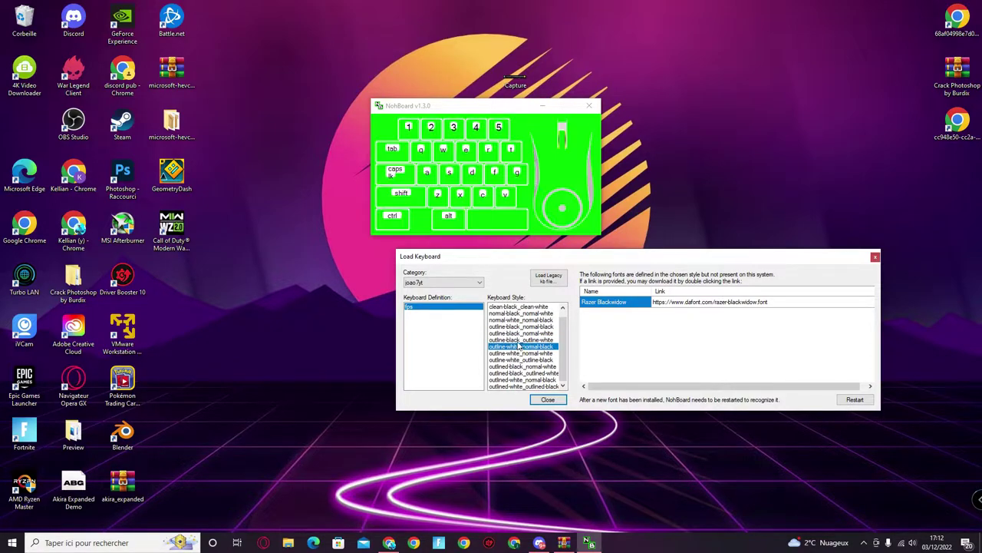
{"action": "left_click", "coordinate": [520, 333]}
{"action": "left_click", "coordinate": [521, 320]}
{"action": "left_click", "coordinate": [521, 327]}
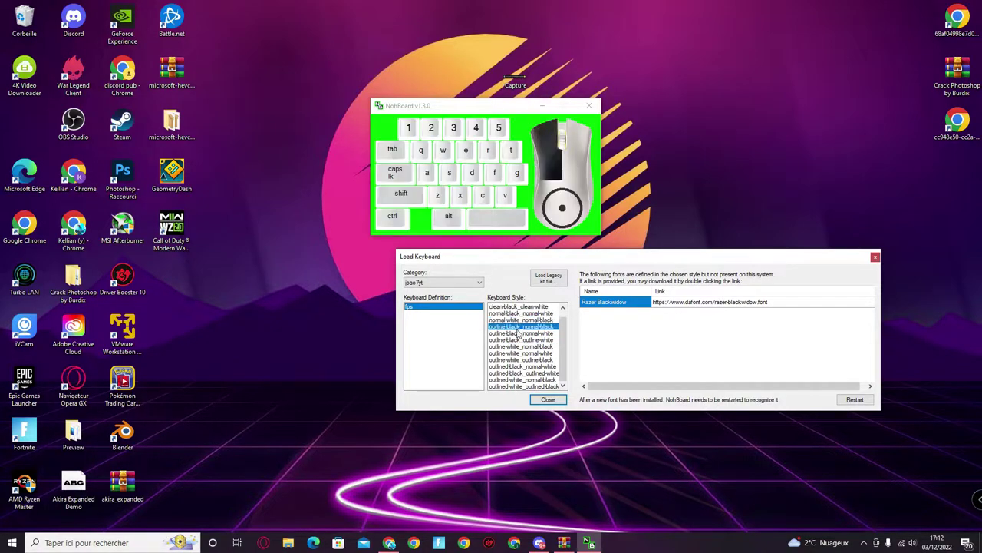
{"action": "left_click", "coordinate": [519, 333]}
{"action": "left_click", "coordinate": [519, 347]}
{"action": "left_click", "coordinate": [519, 360]}
{"action": "left_click", "coordinate": [519, 366]}
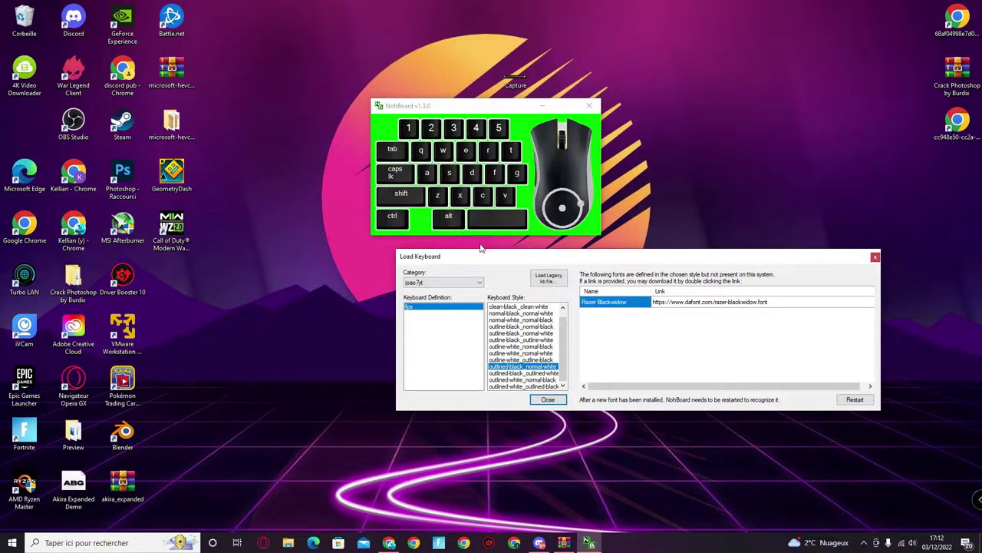
{"action": "left_click_drag", "start_coordinate": [501, 262], "coordinate": [458, 283]}
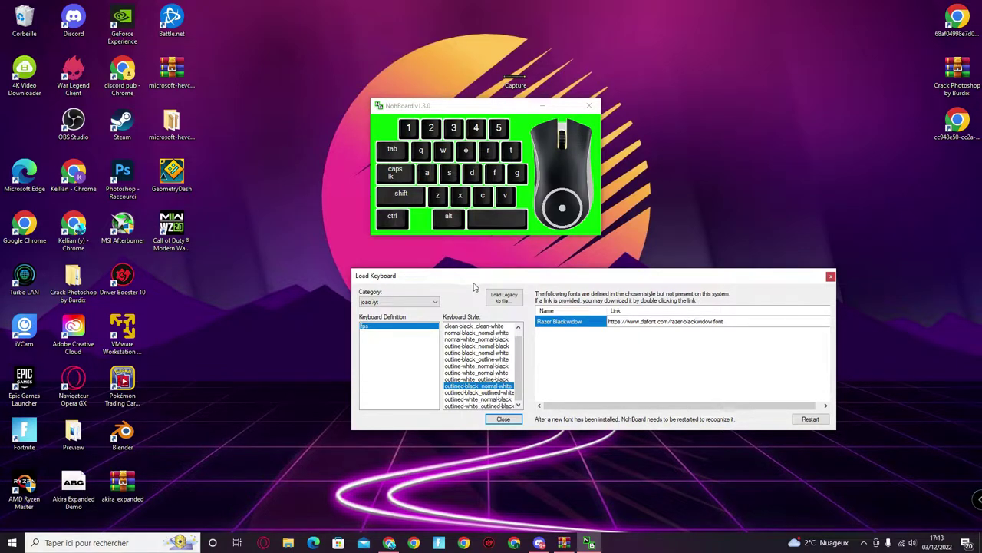
{"action": "left_click", "coordinate": [500, 419]}
Start editing the keyboard layout and move the q key into the empty space beside the 1 key.
{"action": "left_click_drag", "start_coordinate": [494, 111], "coordinate": [516, 167]}
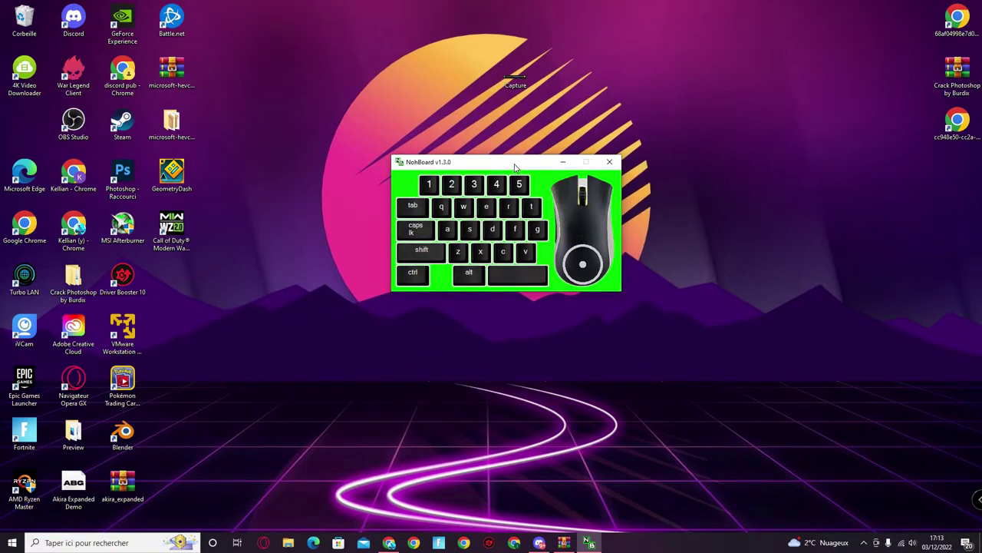
{"action": "right_click", "coordinate": [463, 185]}
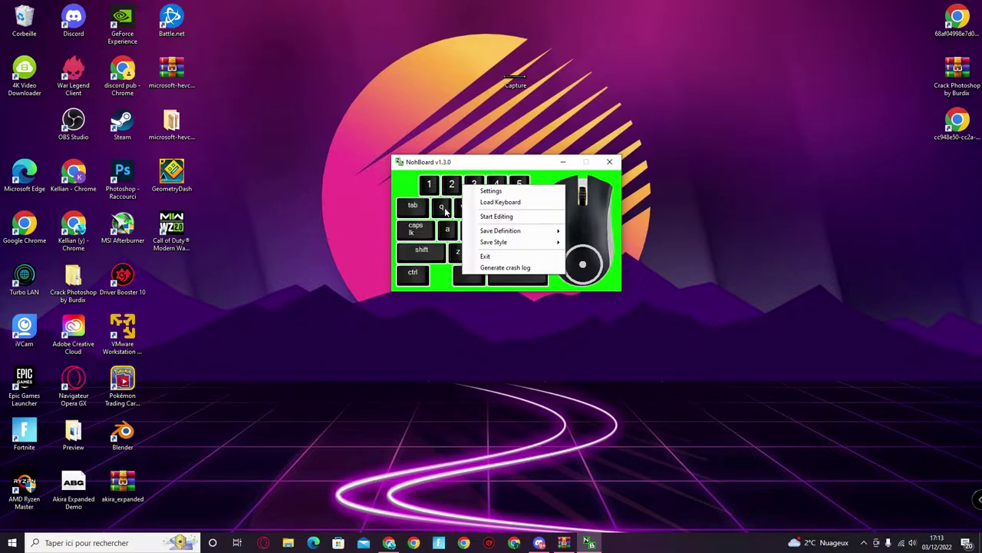
{"action": "left_click", "coordinate": [522, 220]}
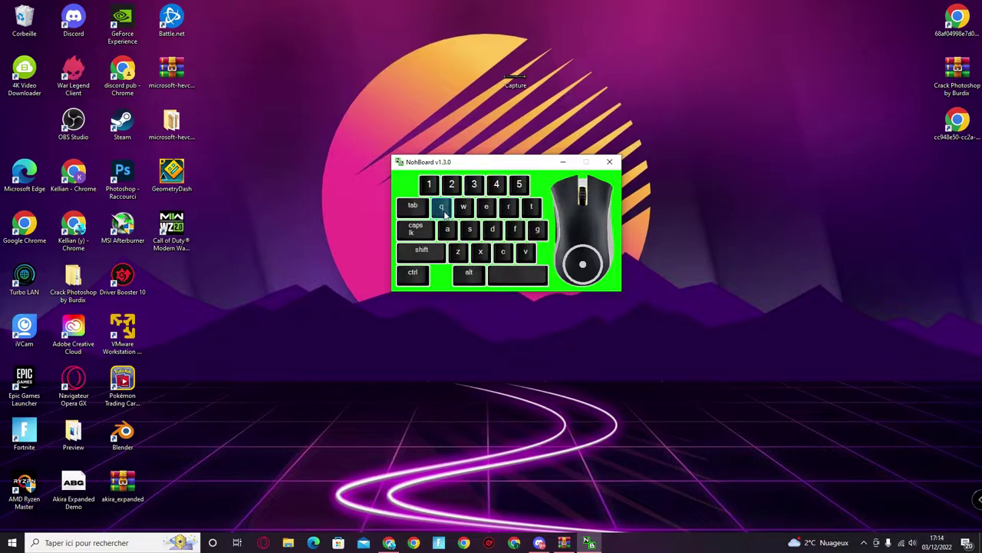
{"action": "left_click_drag", "start_coordinate": [445, 213], "coordinate": [409, 188]}
{"action": "left_click", "coordinate": [407, 187]}
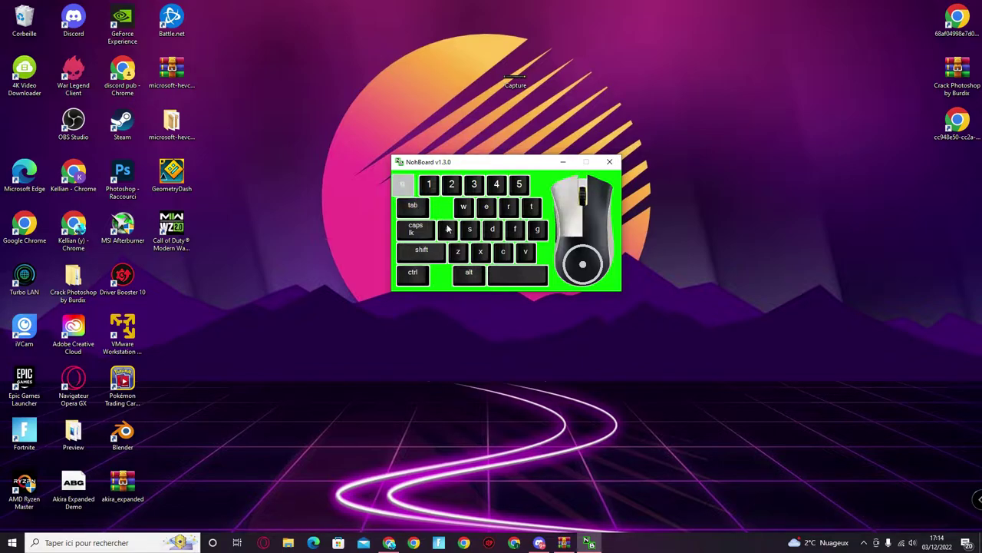
{"action": "left_click", "coordinate": [407, 187]}
{"action": "left_click_drag", "start_coordinate": [407, 187], "coordinate": [405, 185]}
{"action": "left_click", "coordinate": [406, 186]}
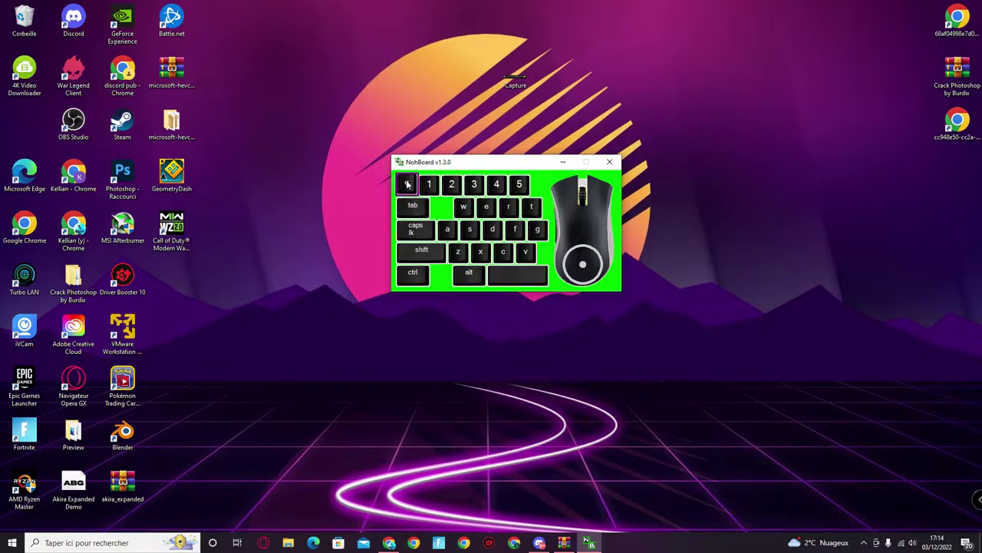
Move the a key beside tab, set w aside next to 5, and put z between a and e.
{"action": "left_click_drag", "start_coordinate": [450, 230], "coordinate": [446, 209]}
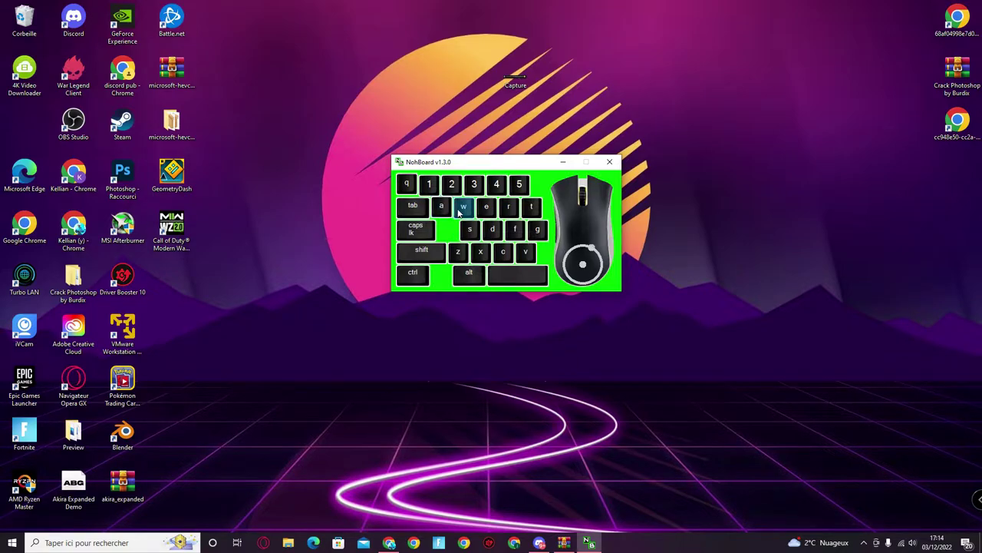
{"action": "left_click_drag", "start_coordinate": [463, 214], "coordinate": [544, 188]}
{"action": "left_click", "coordinate": [556, 235]}
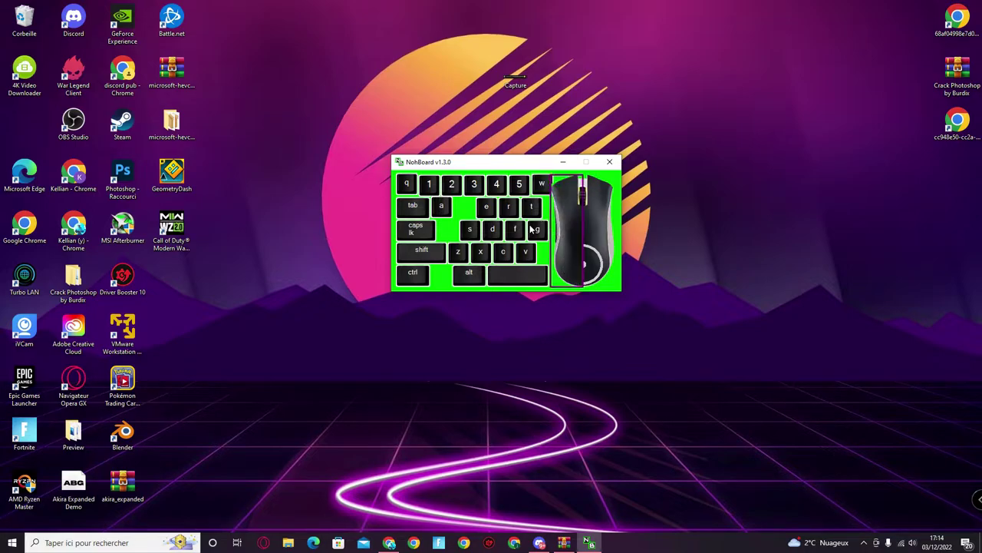
{"action": "left_click_drag", "start_coordinate": [463, 255], "coordinate": [466, 205]}
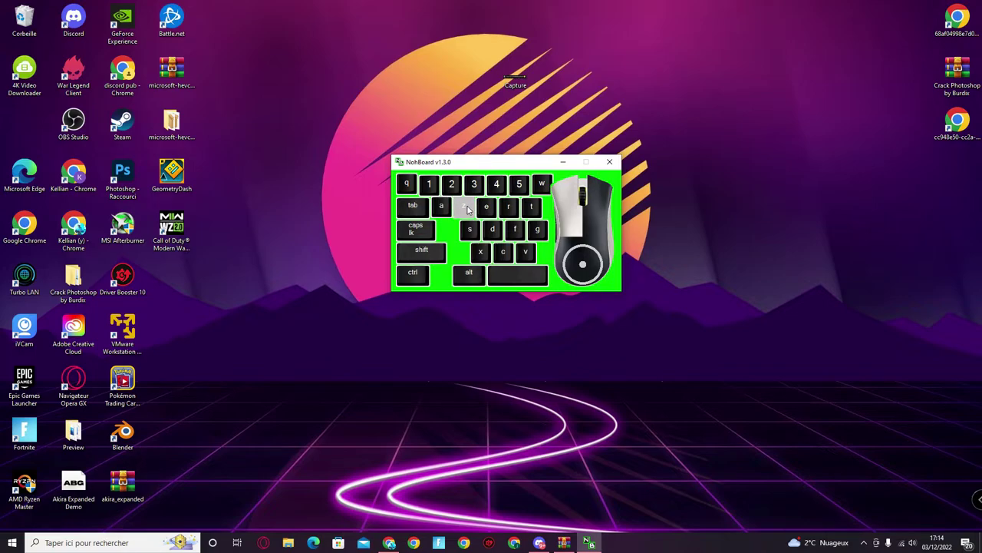
{"action": "left_click_drag", "start_coordinate": [467, 208], "coordinate": [466, 208]}
Place the q key beside caps lk and the w key beside shift to complete the AZERTY layout.
{"action": "left_click_drag", "start_coordinate": [412, 174], "coordinate": [453, 231]}
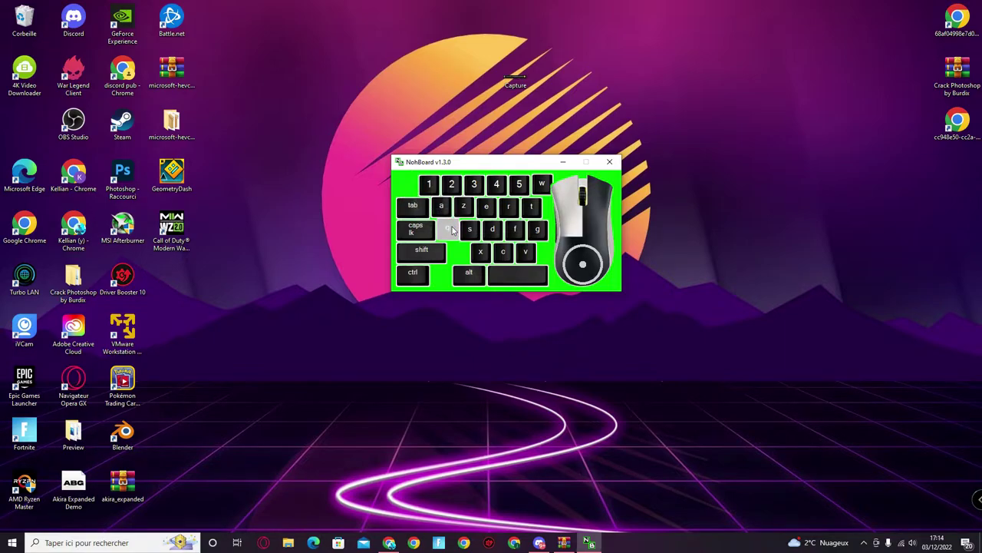
{"action": "left_click_drag", "start_coordinate": [453, 230], "coordinate": [452, 230]}
{"action": "left_click", "coordinate": [543, 185]}
{"action": "left_click_drag", "start_coordinate": [542, 185], "coordinate": [458, 253]}
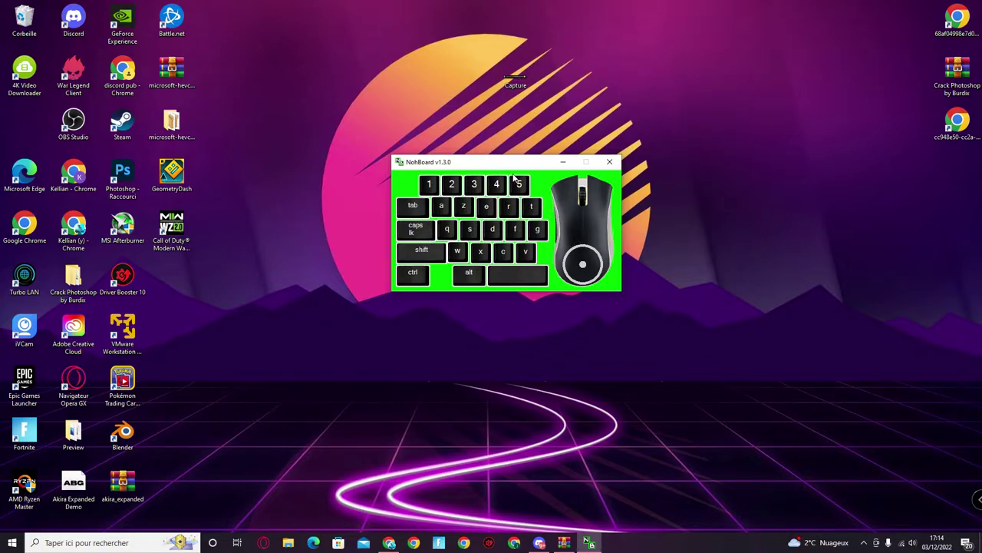
Test the d and 4 keys on the overlay and reposition the NohBoard window on the desktop.
{"action": "key", "text": "d"}
{"action": "key", "text": "4"}
{"action": "left_click_drag", "start_coordinate": [505, 166], "coordinate": [507, 171]}
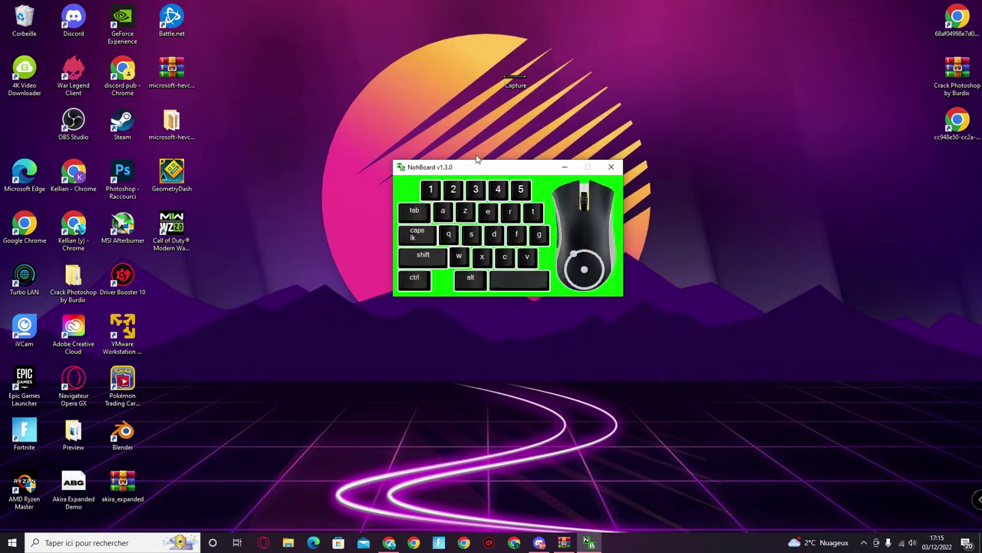
{"action": "left_click_drag", "start_coordinate": [491, 168], "coordinate": [454, 205]}
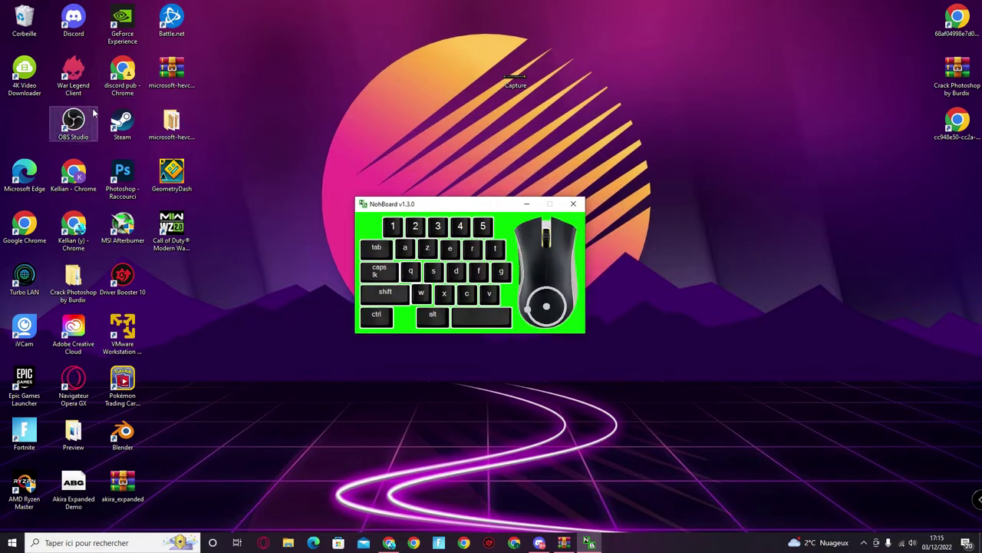
Open OBS Studio and add a new window capture source named Capture de fenêtre 2 to Scène 2.
{"action": "double_click", "coordinate": [73, 123]}
{"action": "key", "text": "Caps_Lock"}
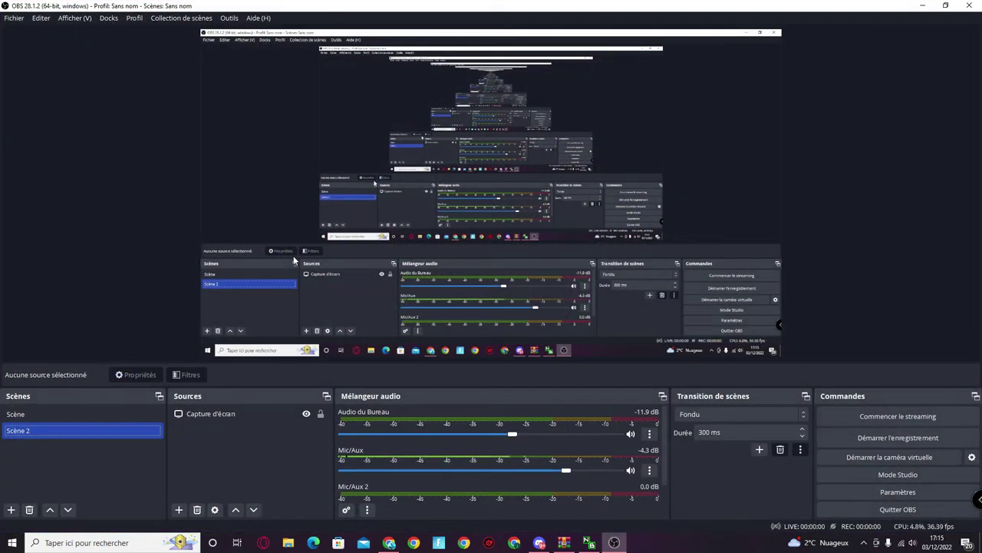
{"action": "left_click", "coordinate": [178, 510]}
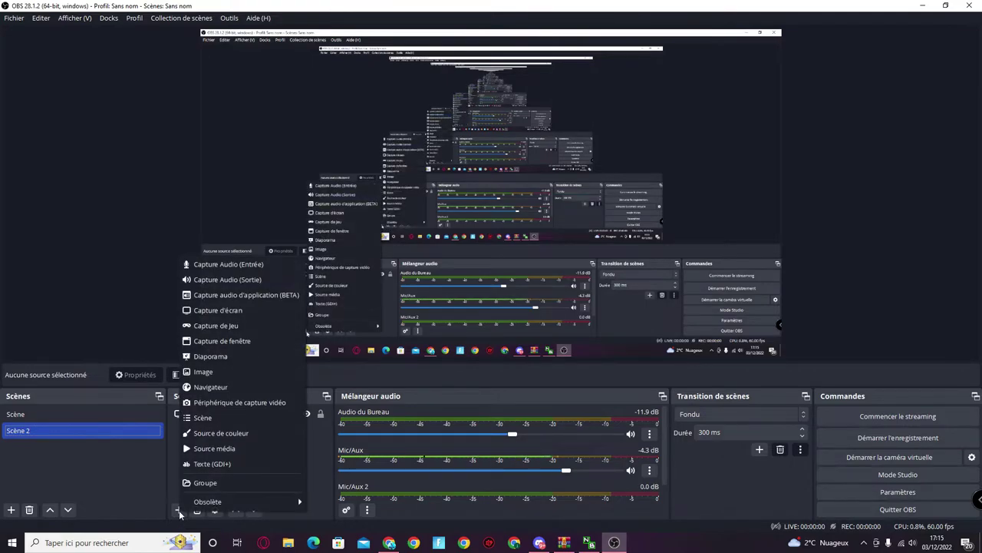
{"action": "left_click", "coordinate": [228, 340]}
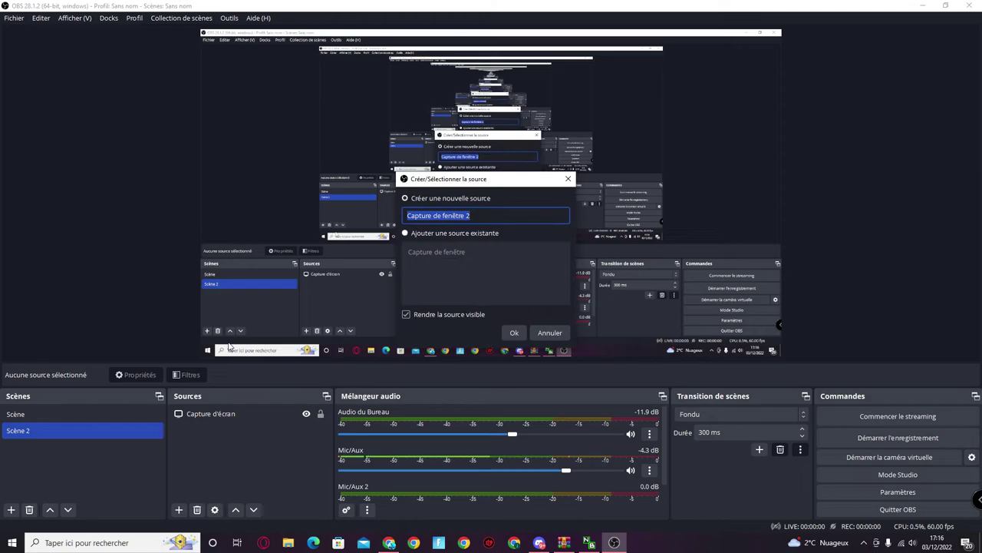
{"action": "left_click", "coordinate": [515, 333]}
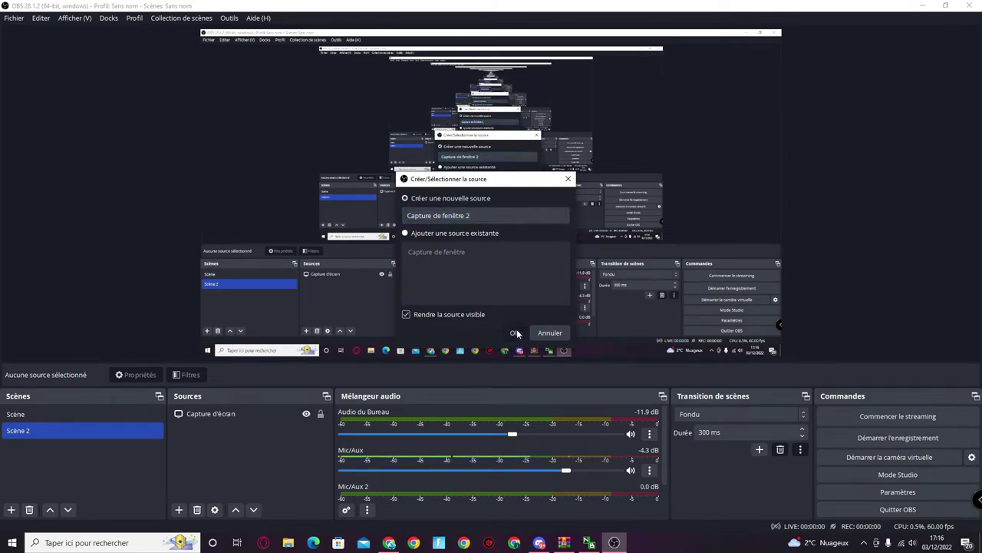
Set the new source to capture the NohBoard v1.3.0 window and place its overlay about 263 px from the canvas's left edge.
{"action": "left_click_drag", "start_coordinate": [465, 113], "coordinate": [506, 182]}
{"action": "left_click_drag", "start_coordinate": [300, 73], "coordinate": [333, 133]}
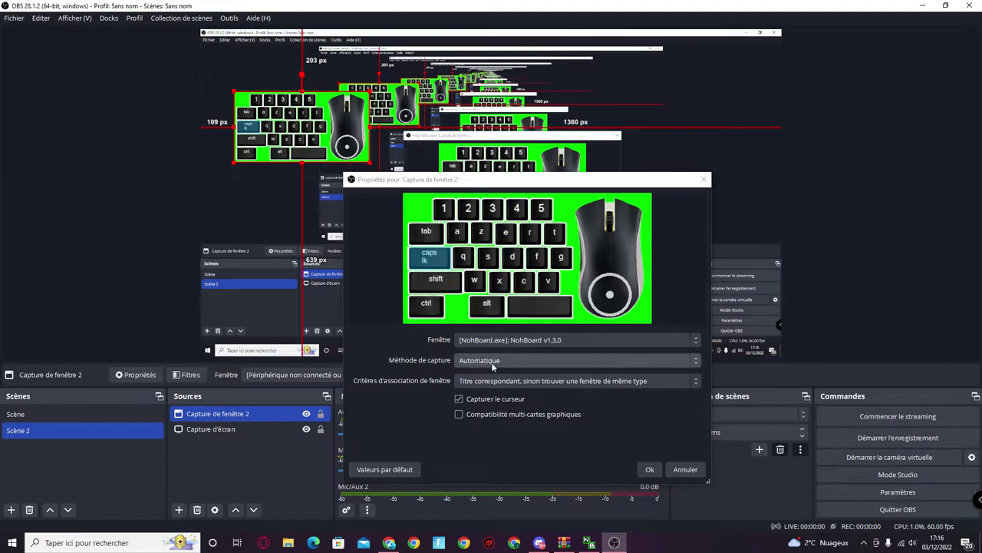
{"action": "left_click", "coordinate": [637, 469]}
{"action": "left_click_drag", "start_coordinate": [305, 139], "coordinate": [345, 212]}
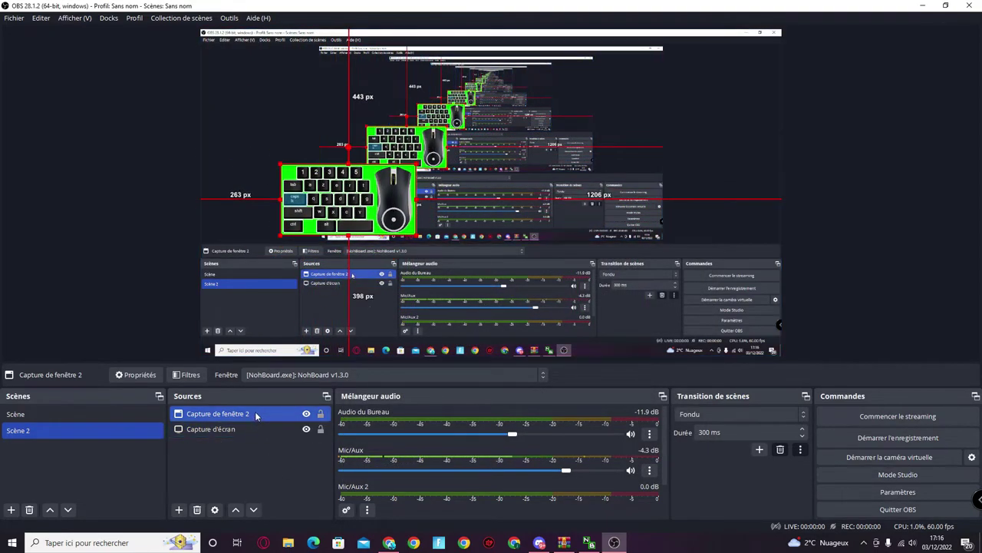
Add a Chroma Key filter (Incrustation par chrominance) to Capture de fenêtre 2 to remove the green background.
{"action": "right_click", "coordinate": [258, 415]}
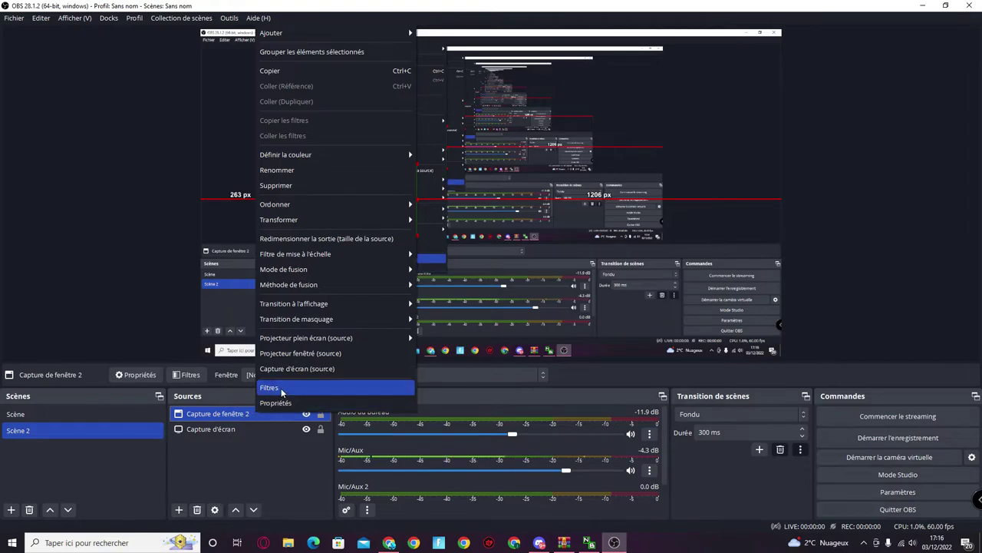
{"action": "left_click", "coordinate": [275, 388]}
{"action": "left_click", "coordinate": [279, 438]}
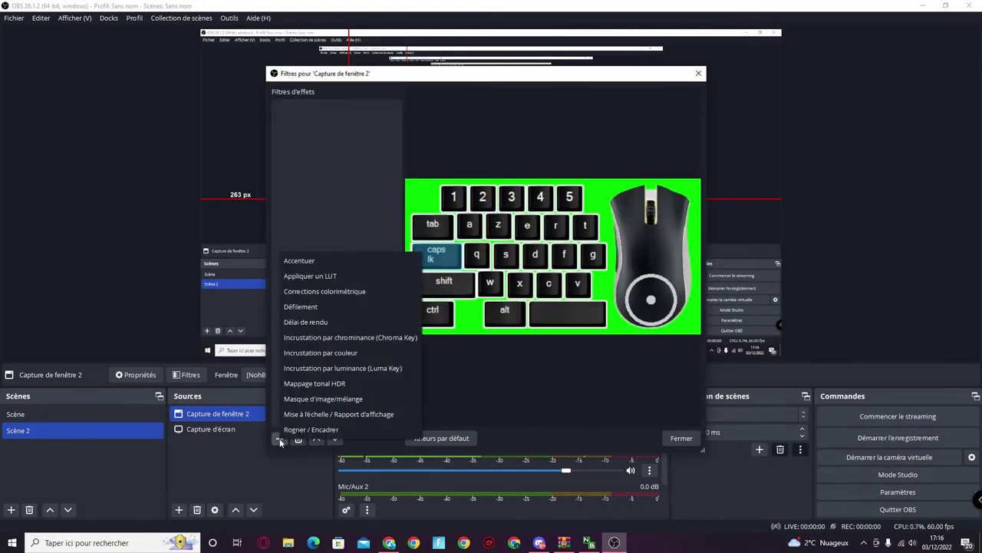
{"action": "left_click", "coordinate": [319, 339]}
{"action": "left_click", "coordinate": [459, 278]}
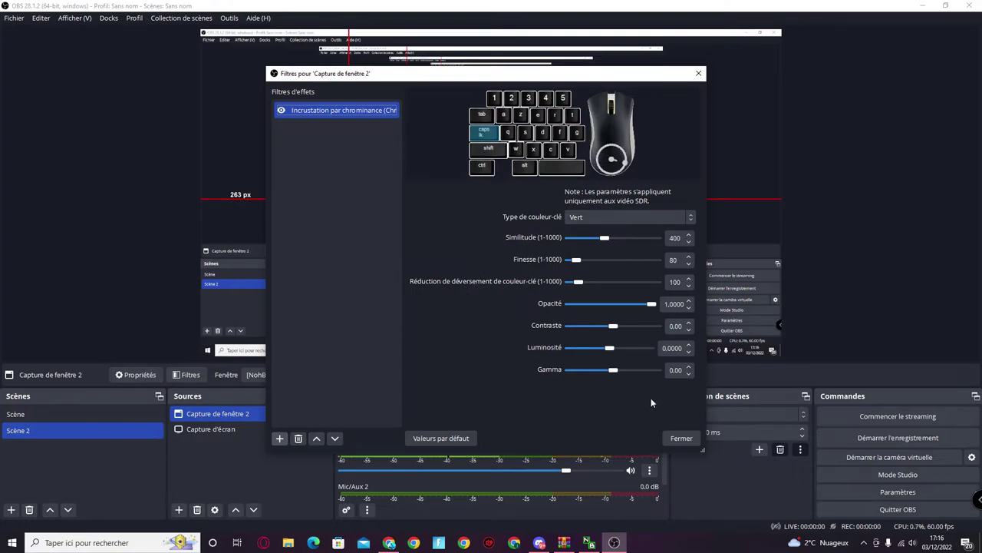
{"action": "left_click", "coordinate": [681, 439]}
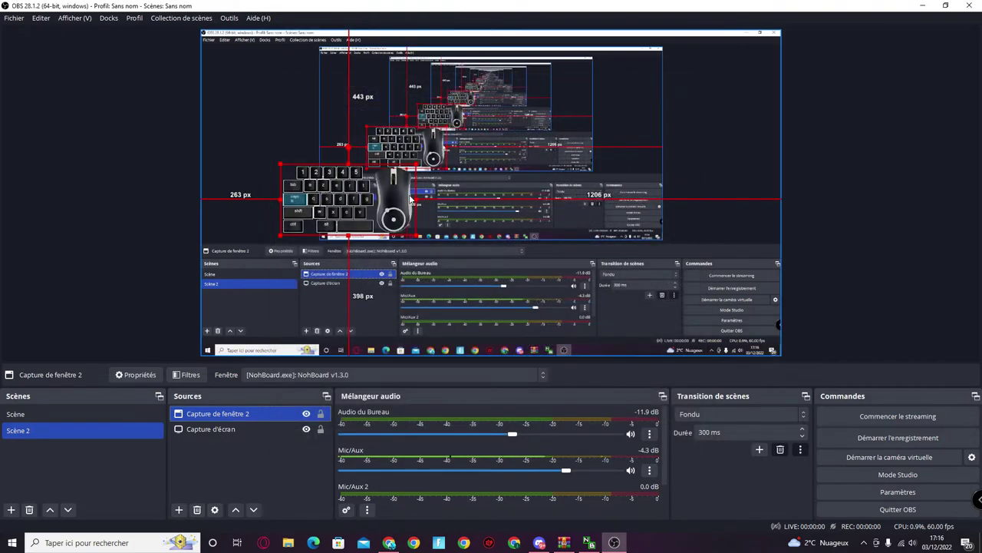
Enlarge the keyboard and mouse overlay slightly, move it toward the canvas's lower-left area, and clear the source selection.
{"action": "left_click_drag", "start_coordinate": [378, 185], "coordinate": [328, 234]}
{"action": "left_click", "coordinate": [510, 201]}
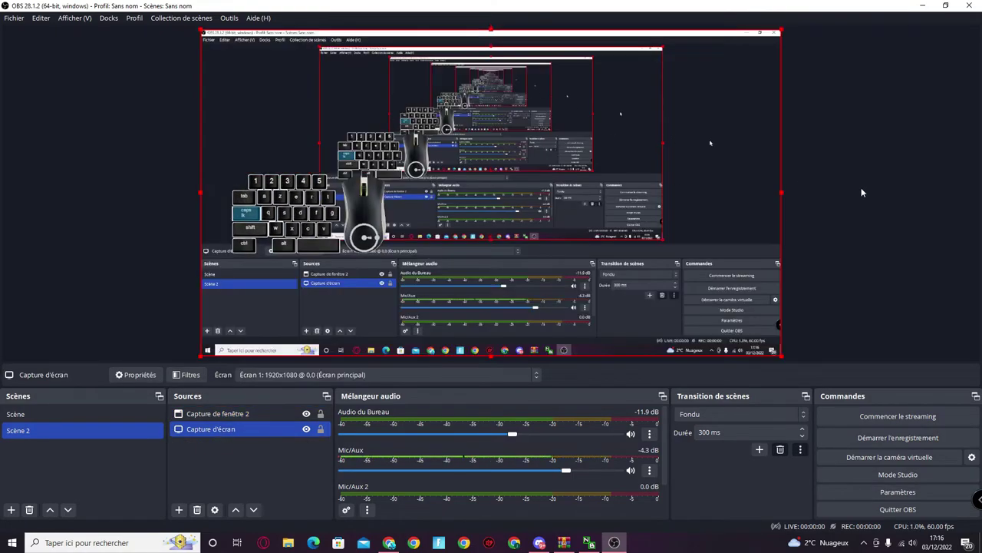
{"action": "left_click", "coordinate": [860, 187]}
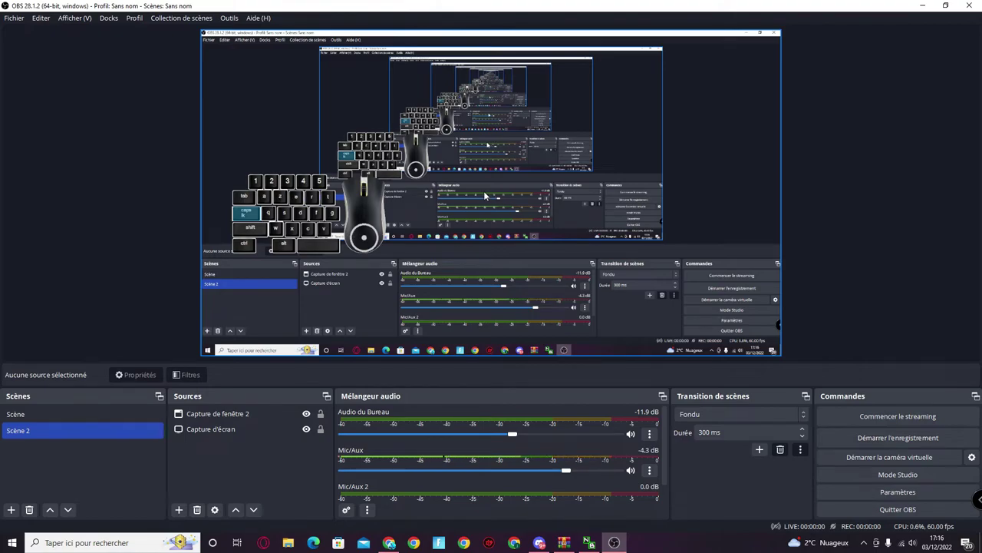
Test the overlay's response to the e and t keys and shift it to about 25 px from the canvas's left edge.
{"action": "key", "text": "e"}
{"action": "key", "text": "t"}
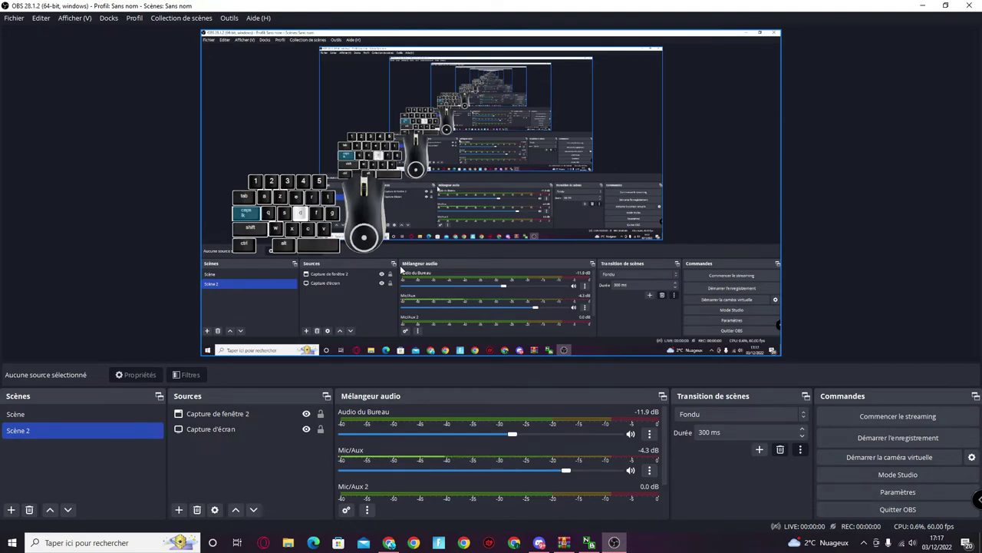
{"action": "left_click_drag", "start_coordinate": [321, 229], "coordinate": [301, 232]}
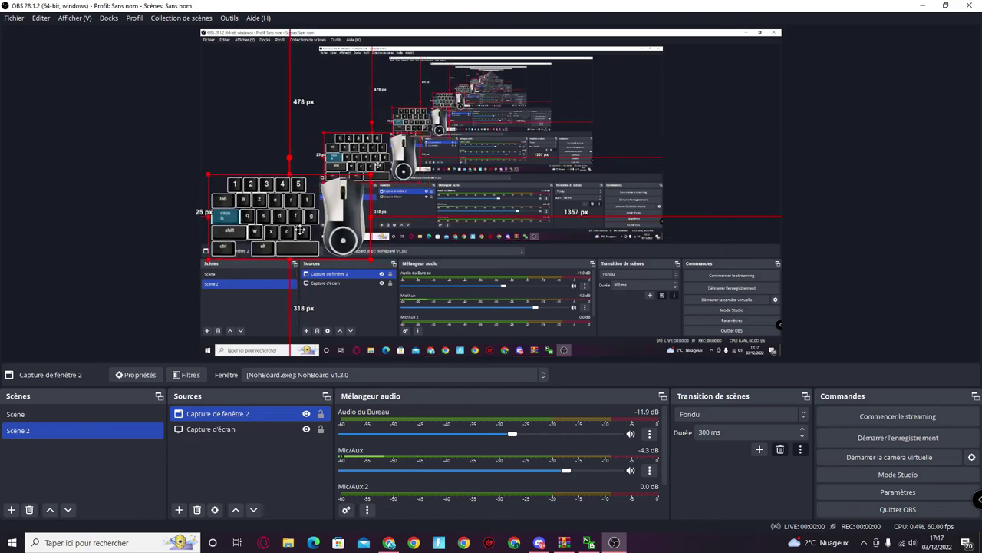
{"action": "left_click", "coordinate": [502, 222]}
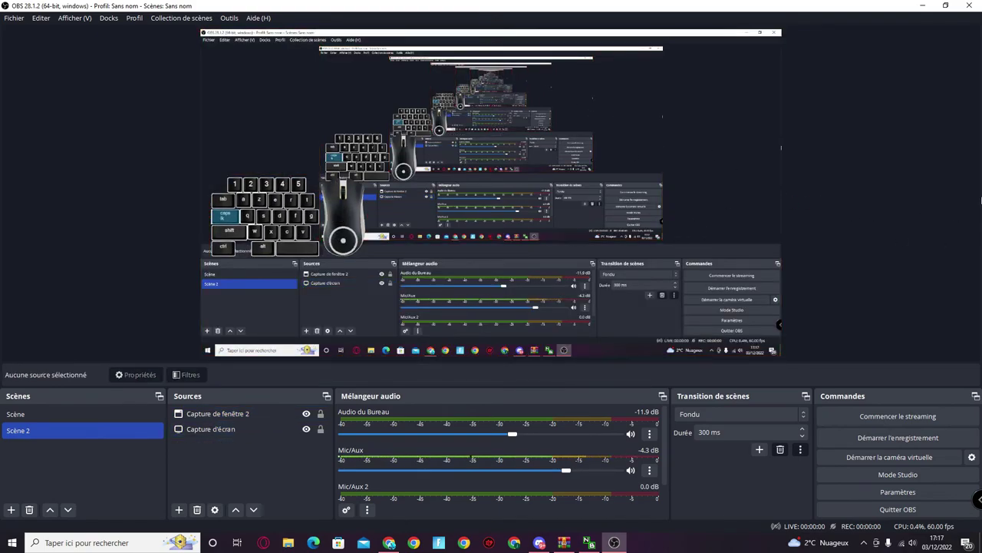